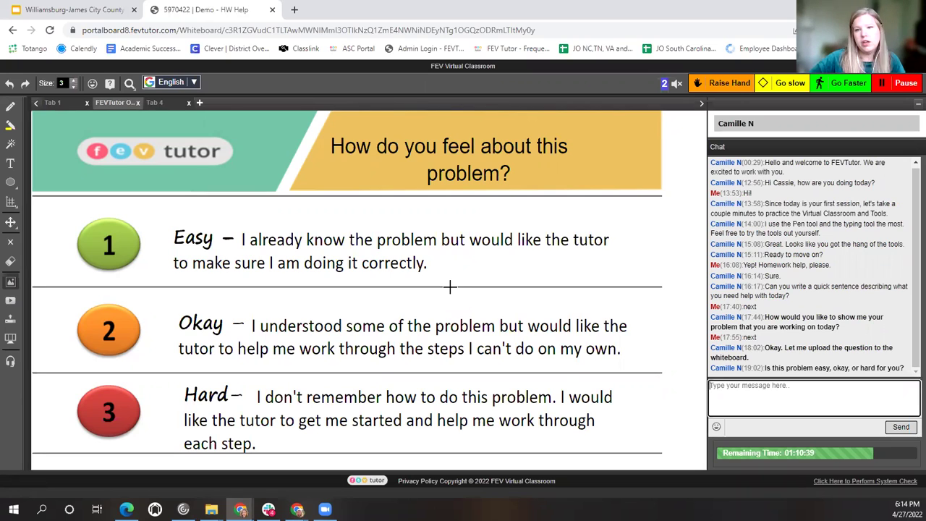
Step: Reply "hard" in the chat to the tutor's question about how difficult the problem is
left_click(772, 404)
type("hard")
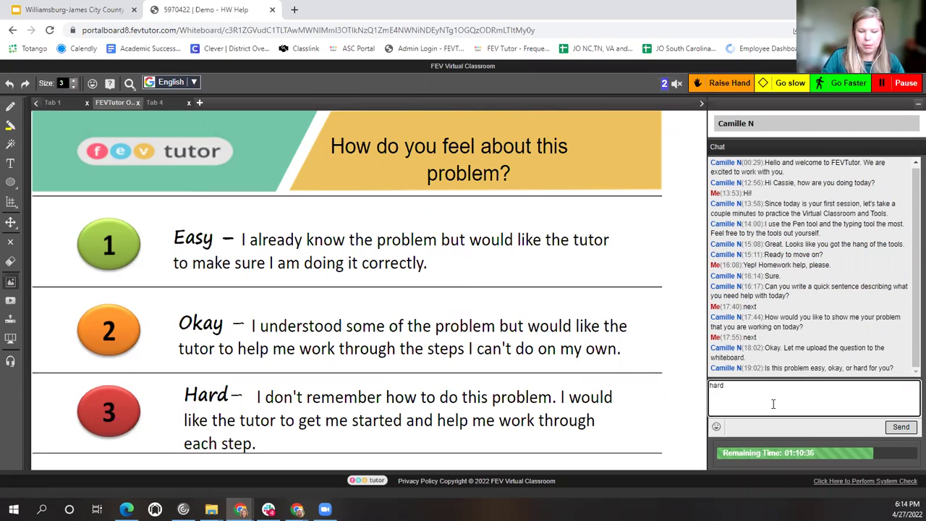
key("Return")
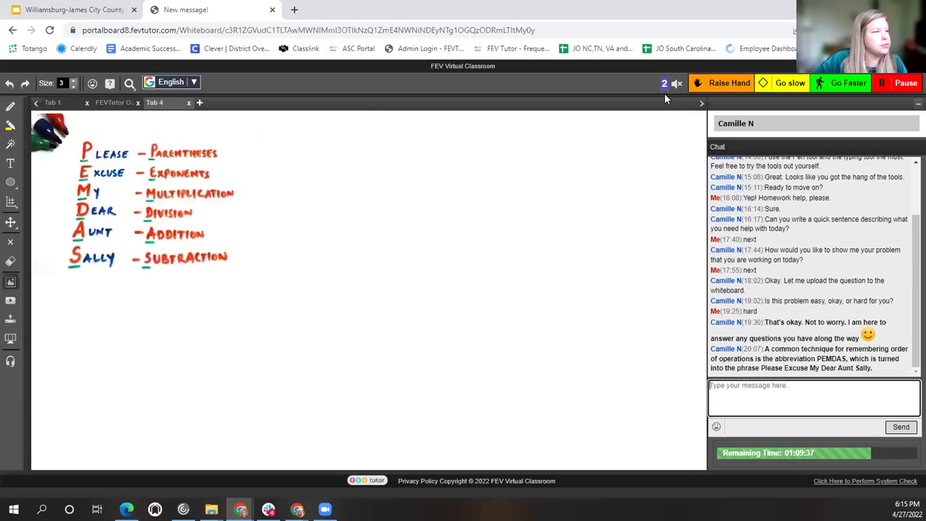
Step: Translate the virtual classroom to Spanish, inspect the PEMDAS message's original text, and restore the language to English
left_click(194, 83)
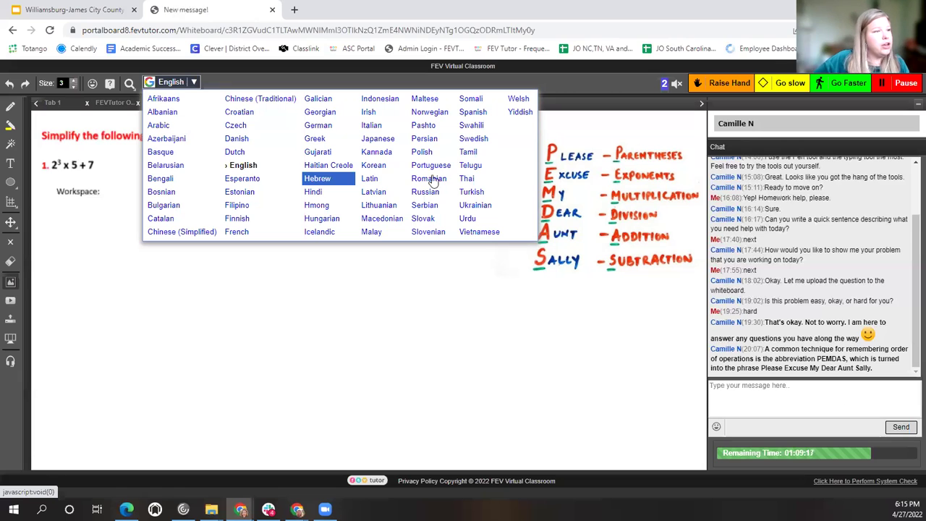
left_click(482, 115)
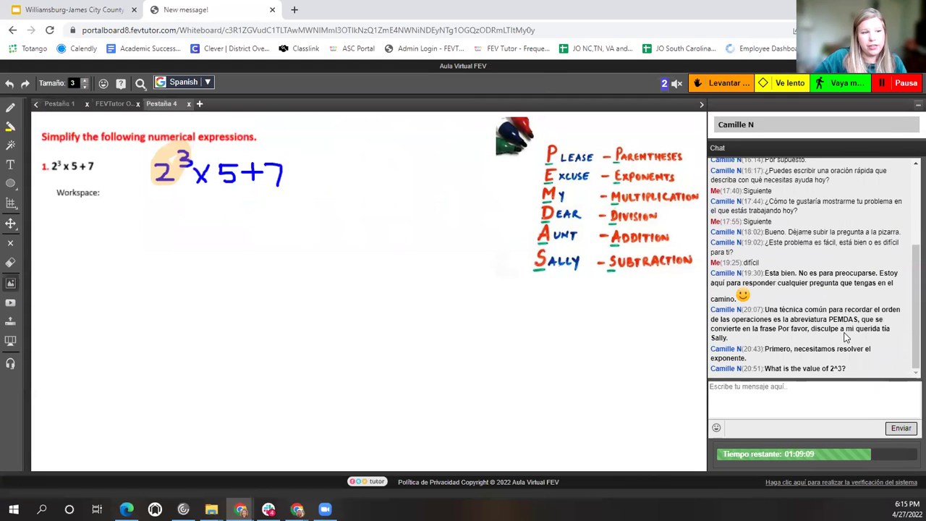
mouse_move(823, 325)
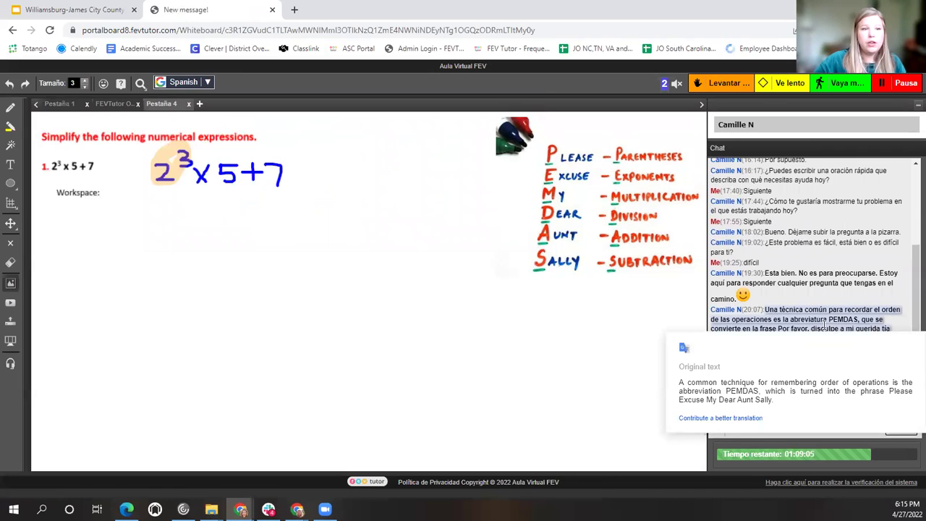
left_click(209, 82)
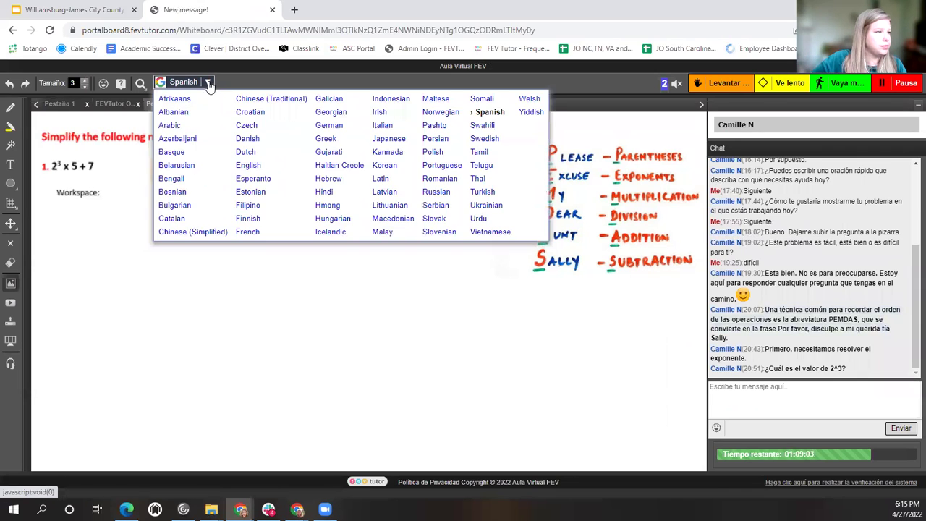
left_click(250, 166)
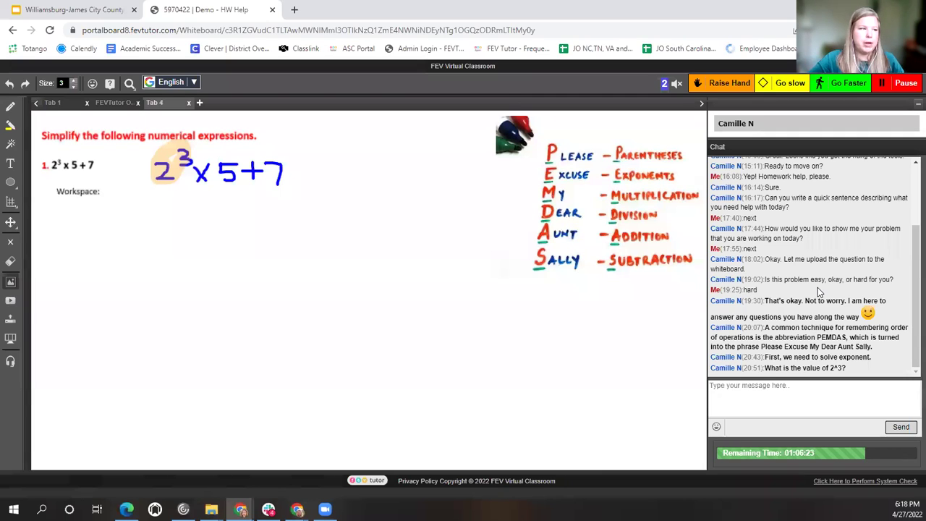
Step: Send "3" in the chat as the answer to the tutor's question about the value of 2^3
left_click(814, 405)
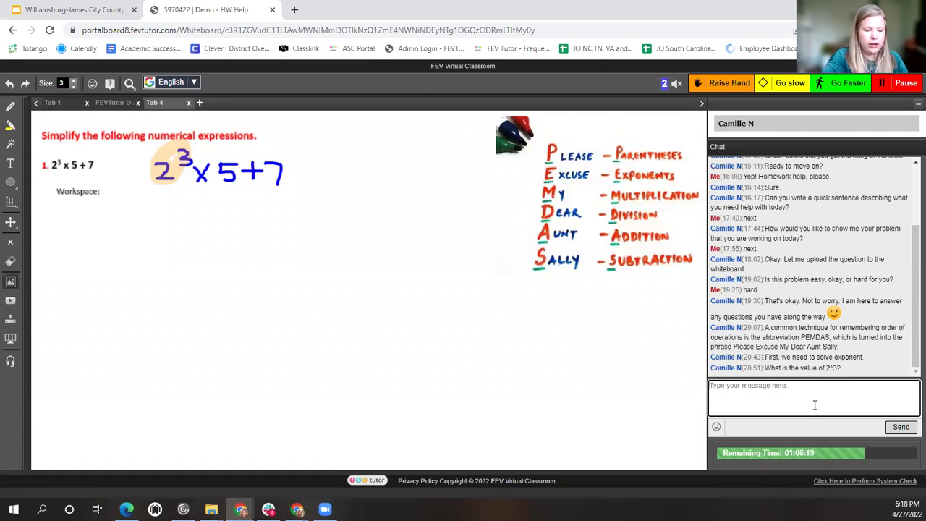
type("3")
key("Return")
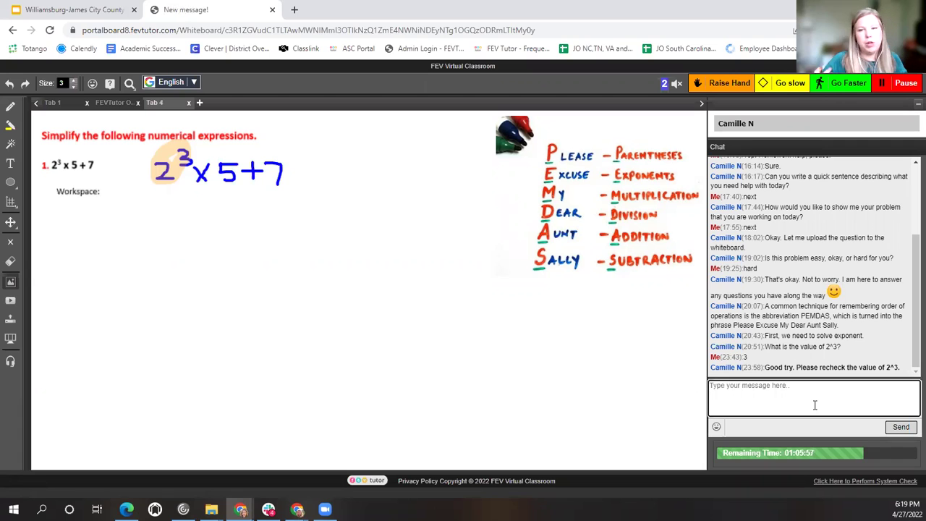
Step: Ask the tutor for help by sending "i'm lost. help" in the chat
type("i'm ")
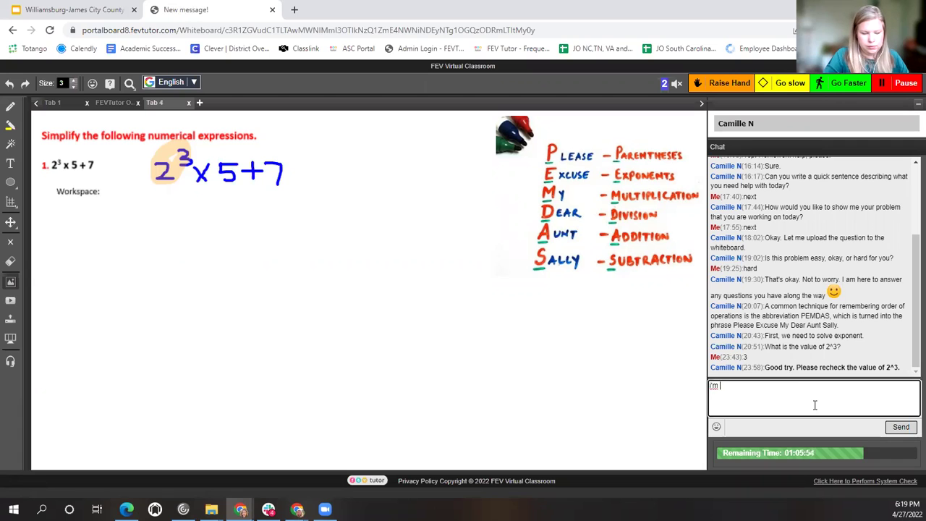
type("lost. help")
key("Return")
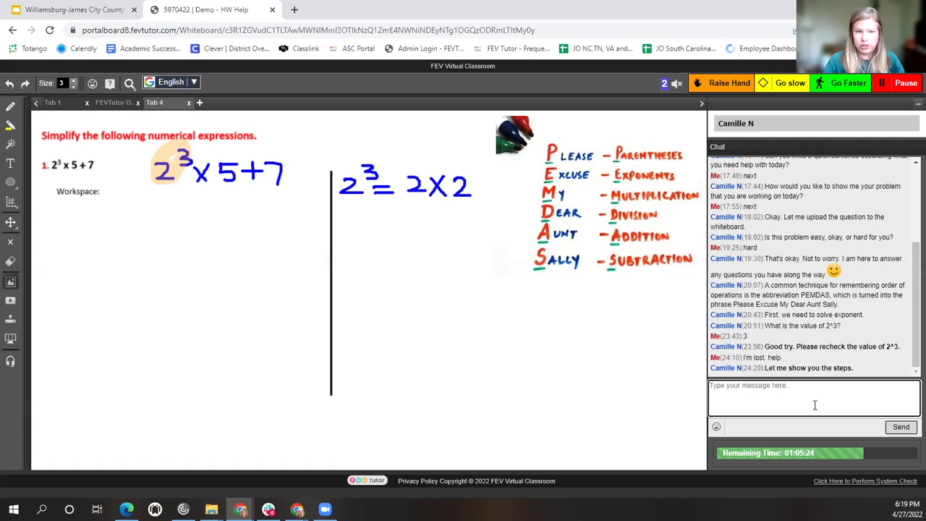
Step: Send the word "feedback" to the tutor in the chat
left_click(814, 405)
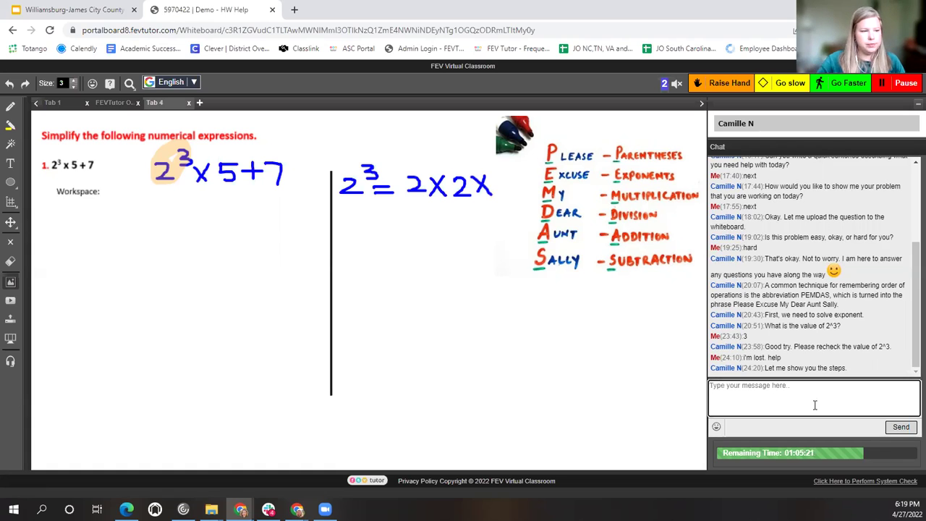
type("8eed")
type("back")
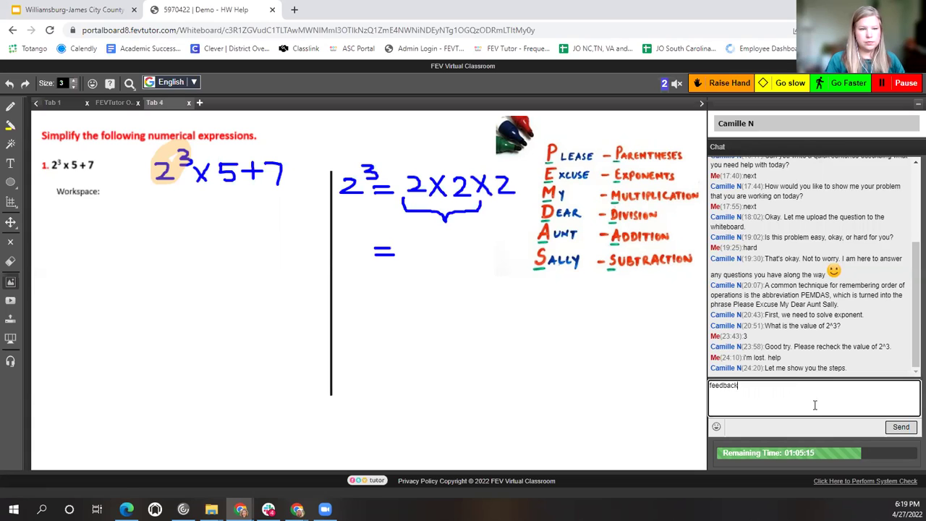
key("Return")
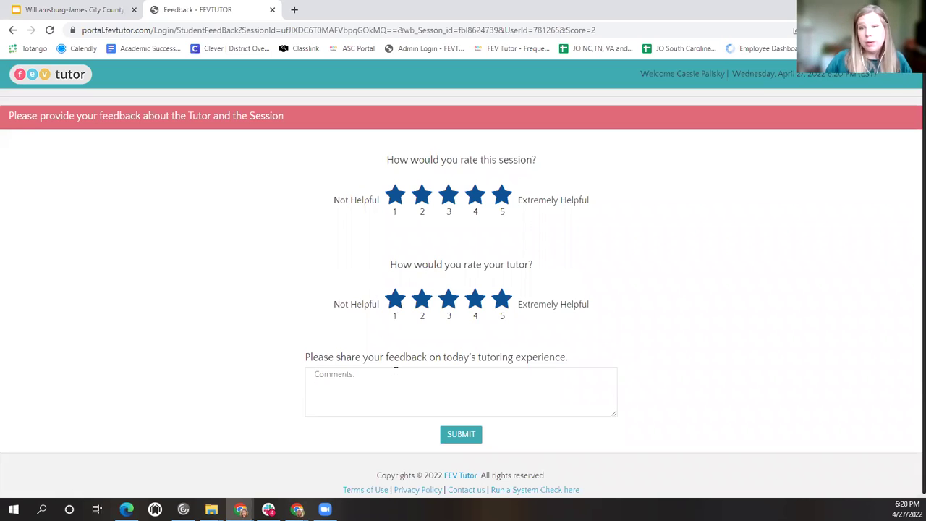
Step: Enter "great!" as the comment on the tutoring experience and submit the session feedback form
type("great!")
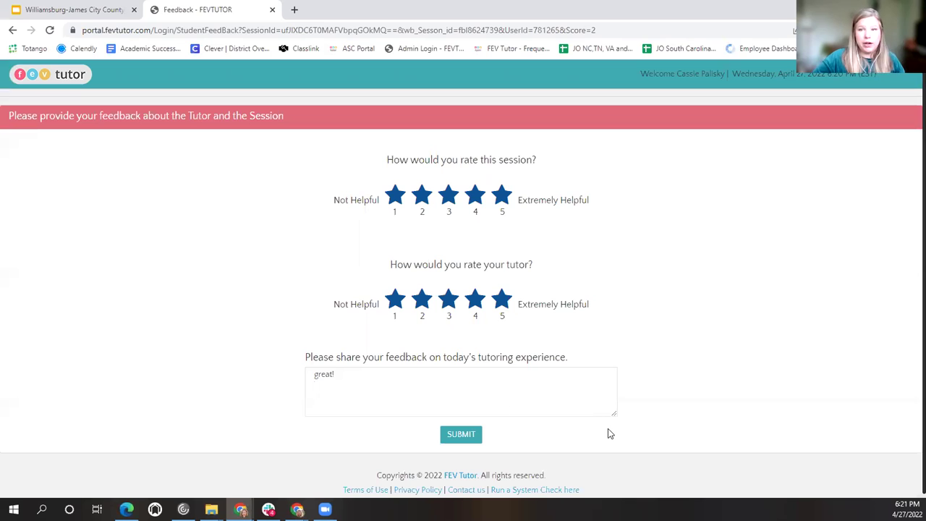
left_click(481, 434)
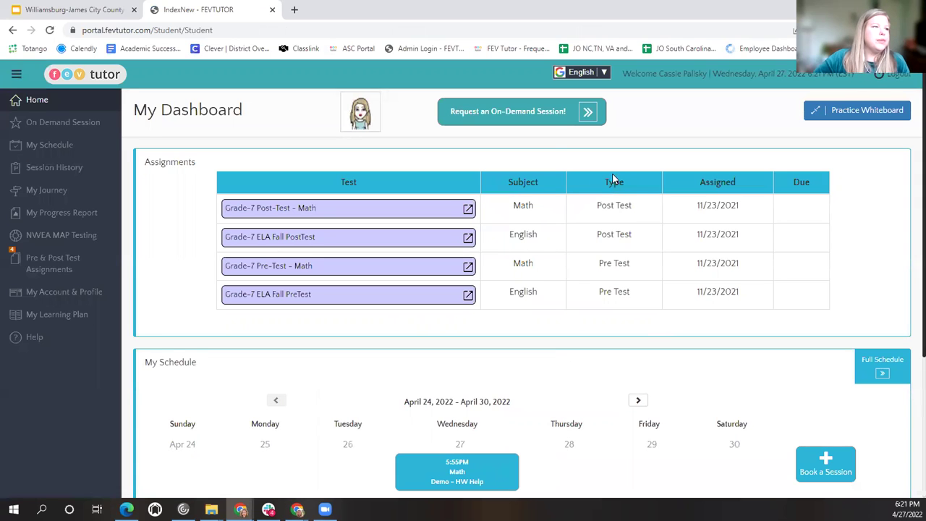
Step: Start an on-demand session request with Math as the subject and Statistics as the course
left_click(550, 119)
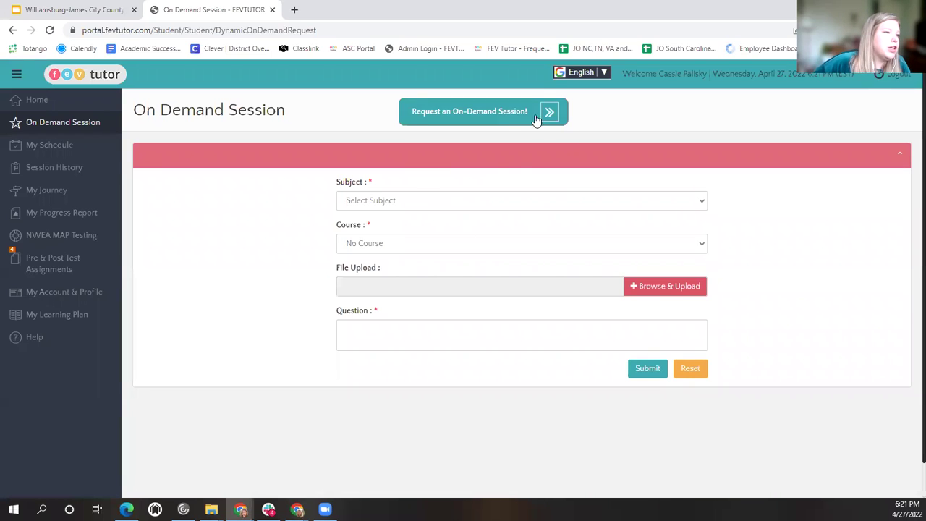
left_click(537, 203)
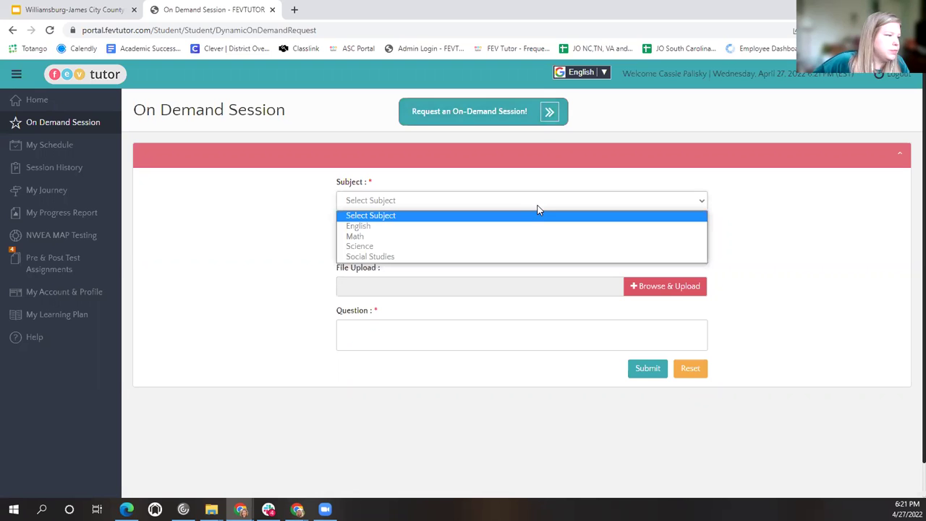
left_click(513, 236)
left_click(512, 241)
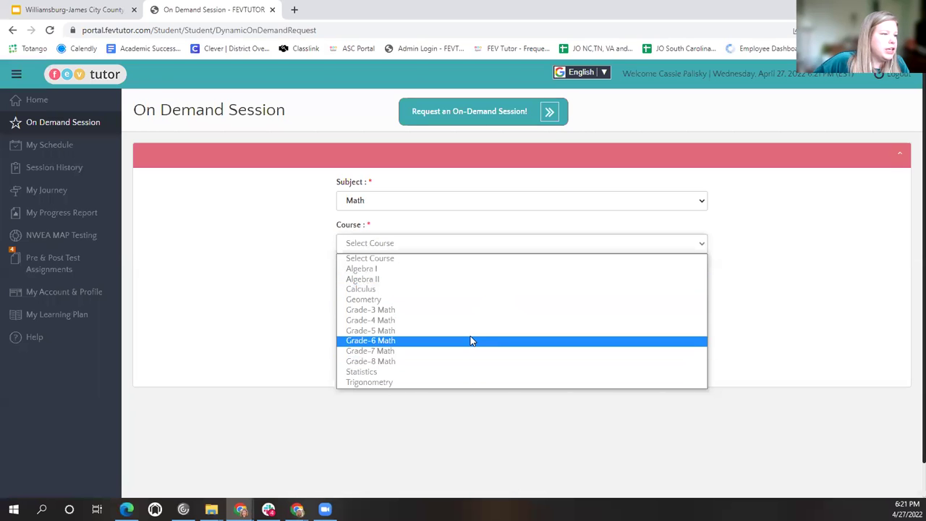
left_click(470, 373)
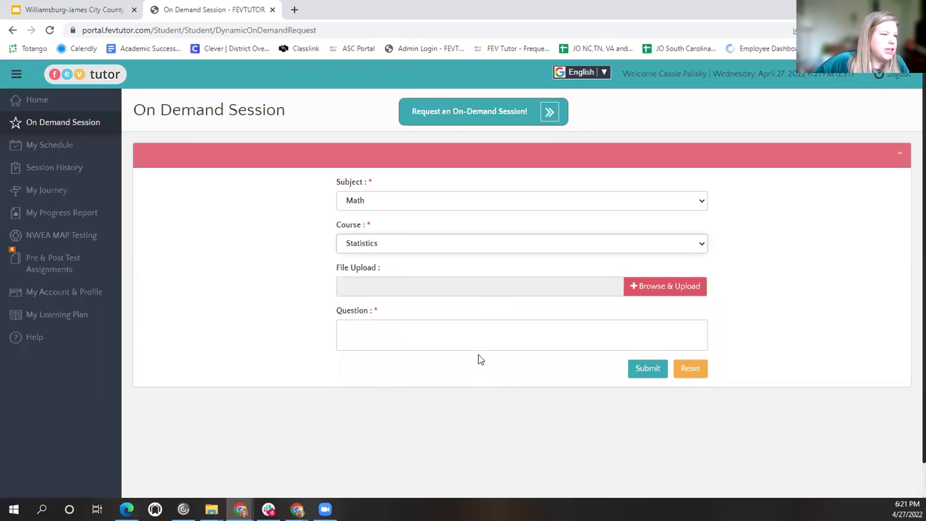
left_click(415, 337)
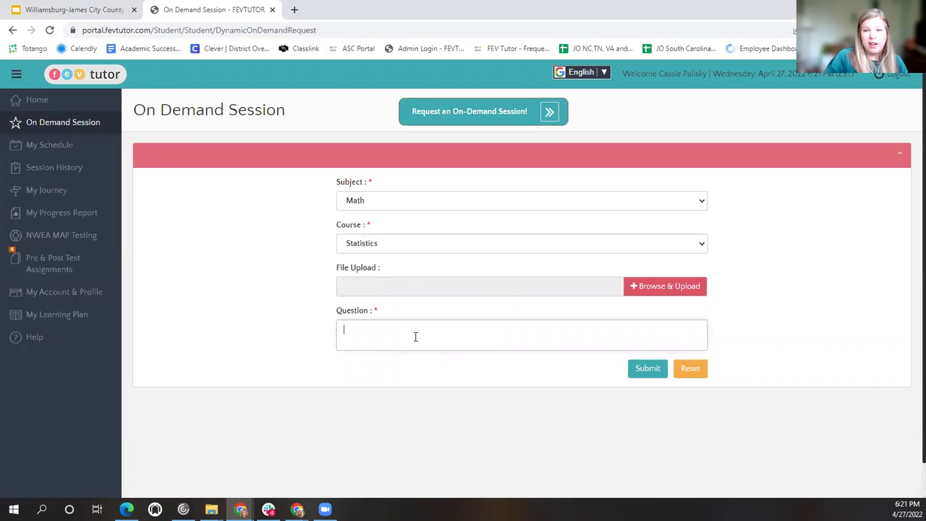
type("Ap")
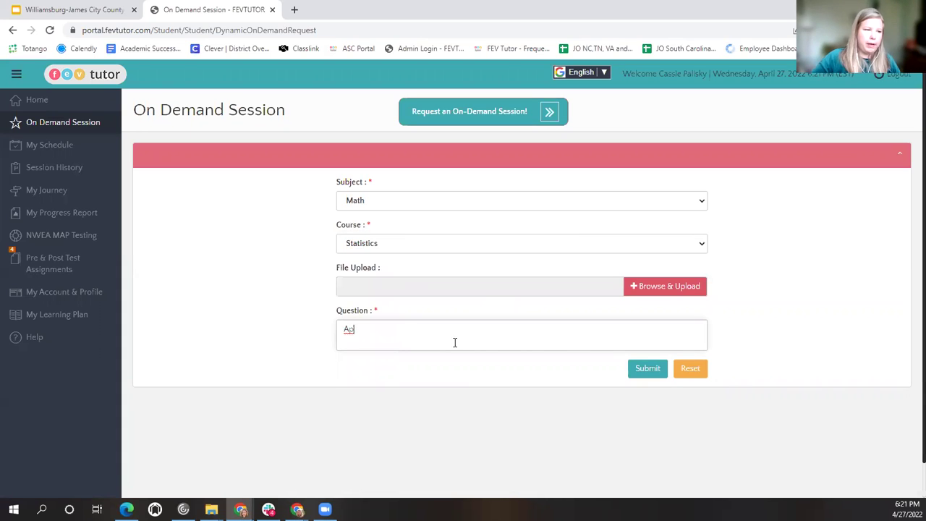
left_click_drag(365, 329, 293, 332)
key("BackSpace")
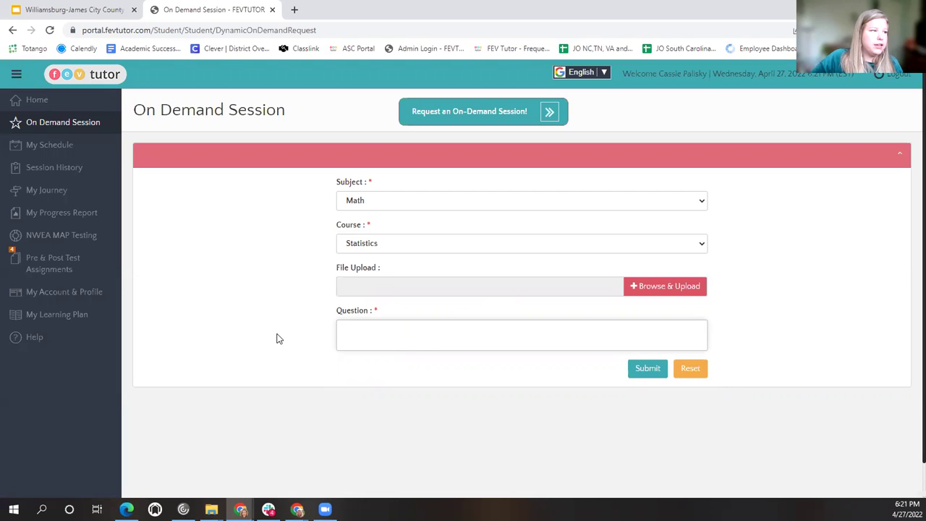
Step: Return to the student dashboard and expand Recent Sessions to review the completed tutoring sessions
left_click(45, 105)
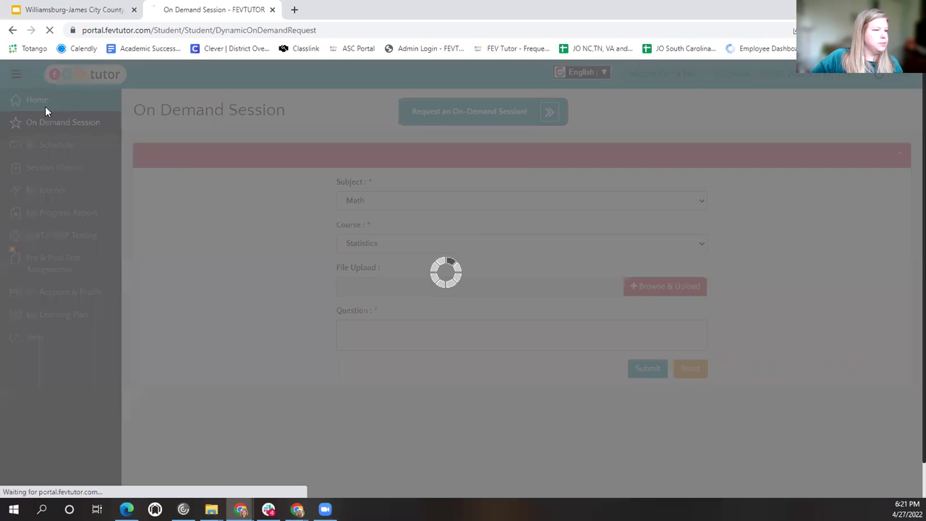
scroll(733, 292, "down", 3)
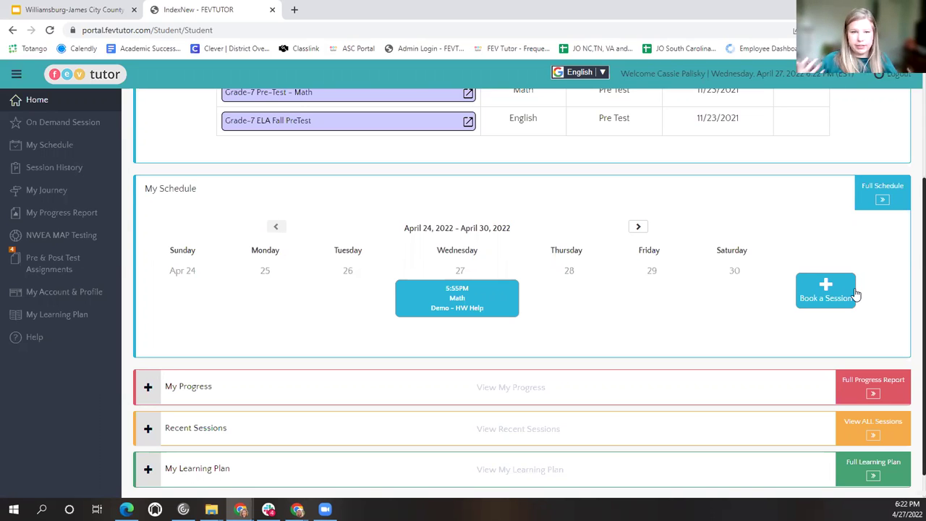
scroll(858, 294, "down", 1)
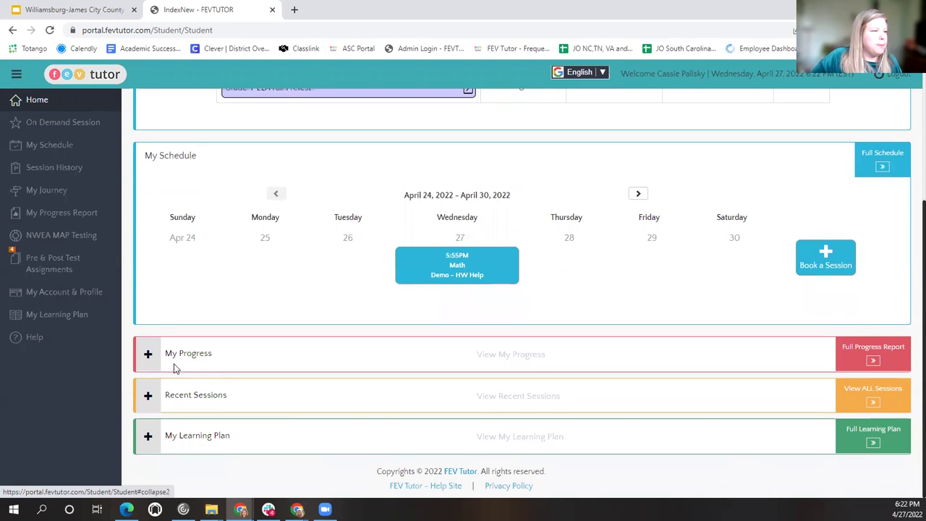
left_click(149, 395)
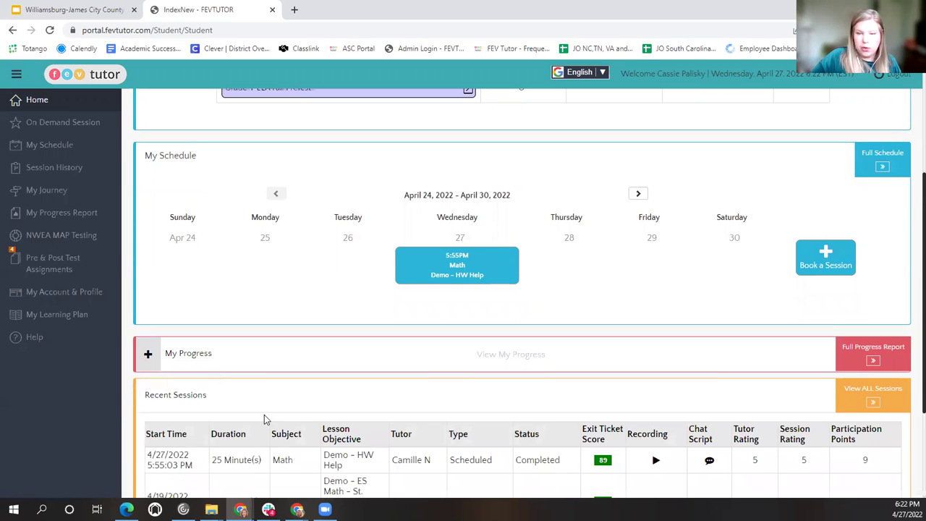
scroll(369, 386, "down", 2)
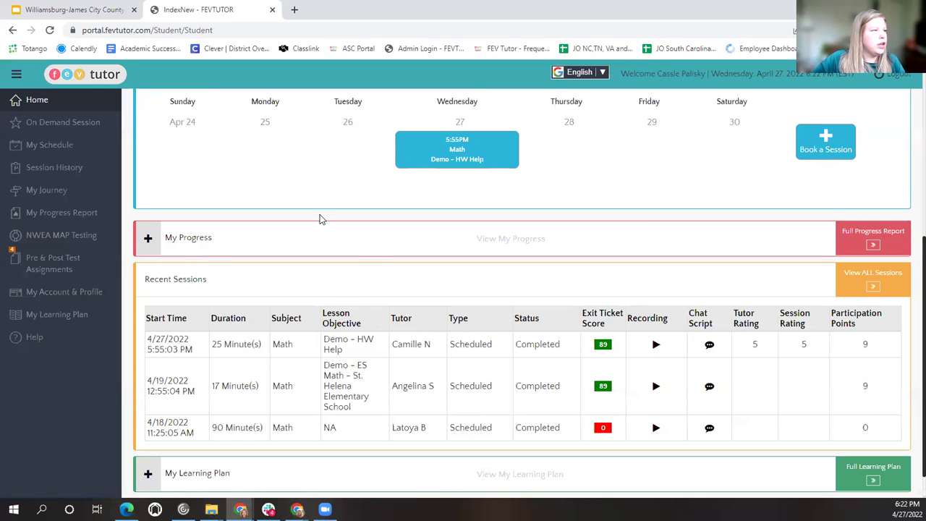
Step: Switch back to the Google Slides presentation and advance from the Live Demo slide to the Family & Student Engagement Team slide
left_click(83, 12)
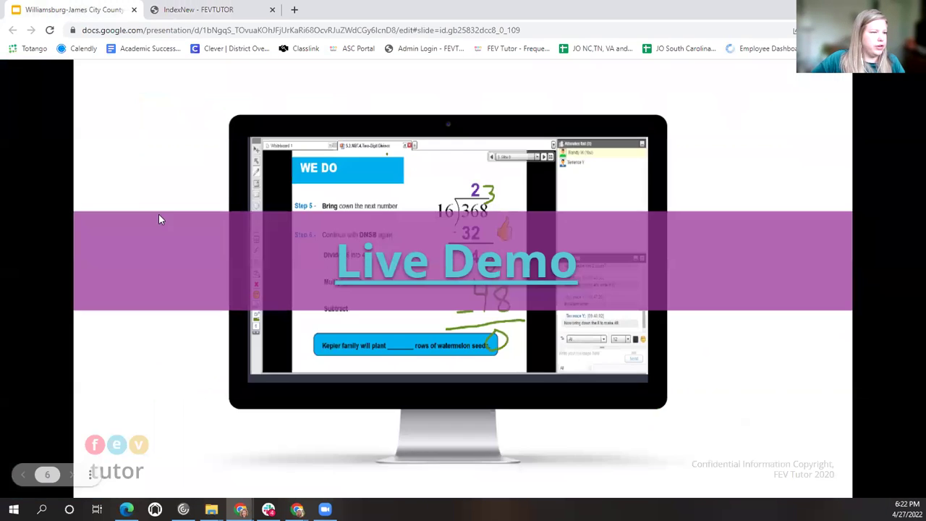
left_click(748, 388)
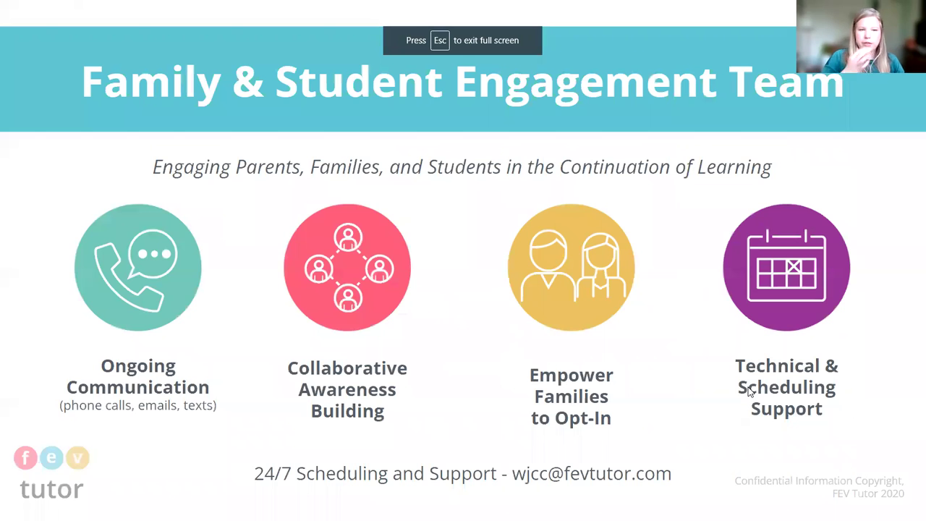